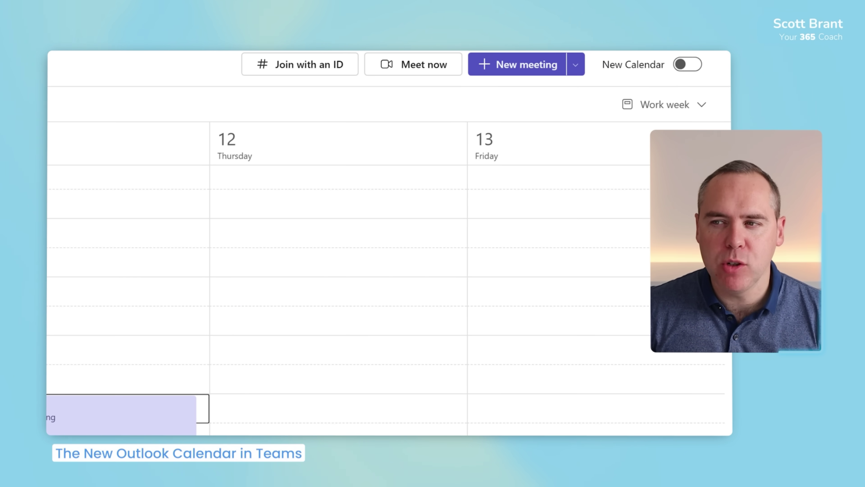
# - Switch on the new calendar and show the work week of 9–13 December 2024
pyautogui.click(694, 67)
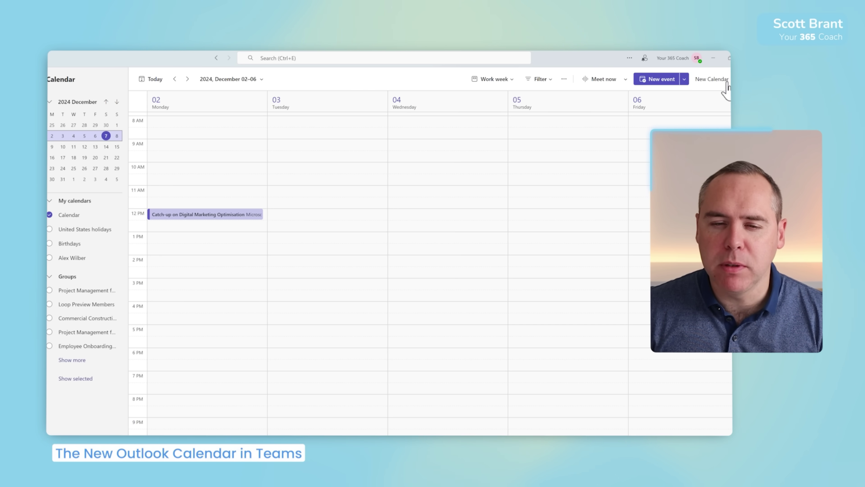
pyautogui.click(52, 147)
# - Open the Catch-up meeting on Monday 9 December and examine its details and Meeting Insights
pyautogui.doubleClick(232, 152)
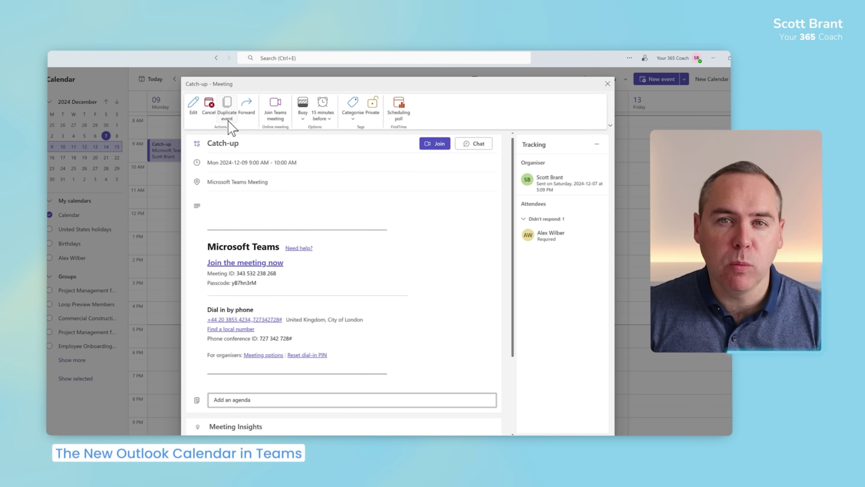
pyautogui.scroll(-3, 330, 264)
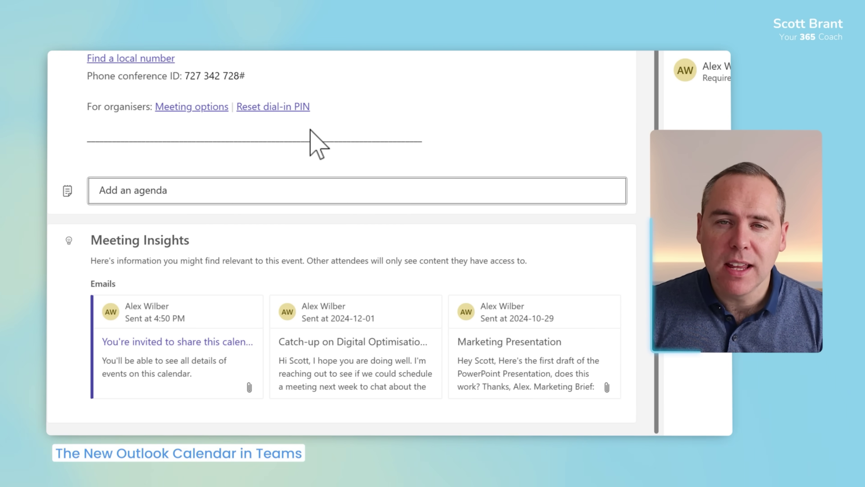
pyautogui.click(592, 86)
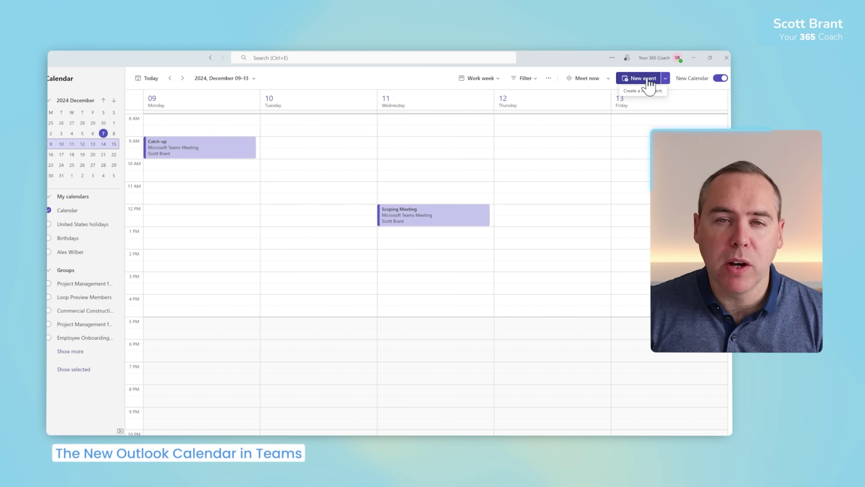
# - Start a new event and examine its attachment sources, Loop component types and agenda option
pyautogui.click(642, 80)
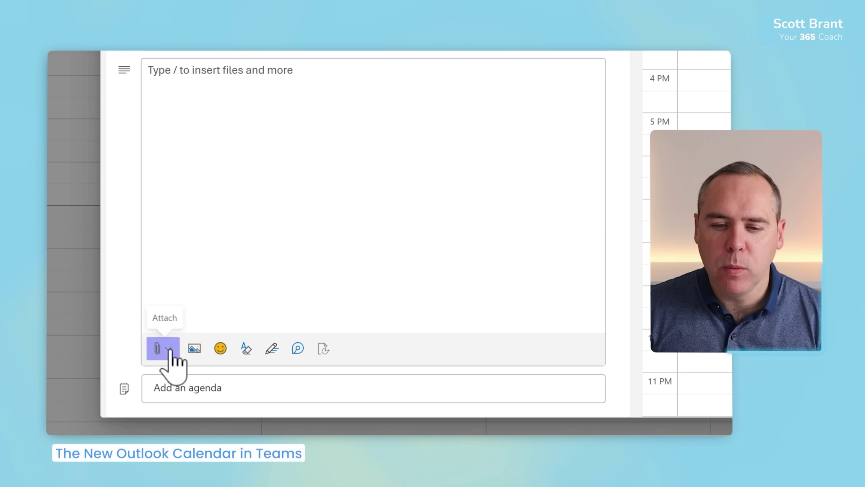
pyautogui.click(190, 371)
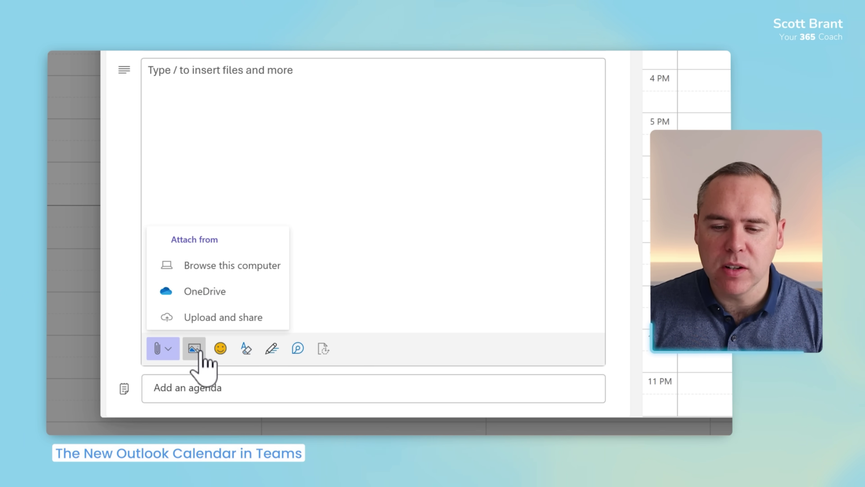
pyautogui.click(297, 349)
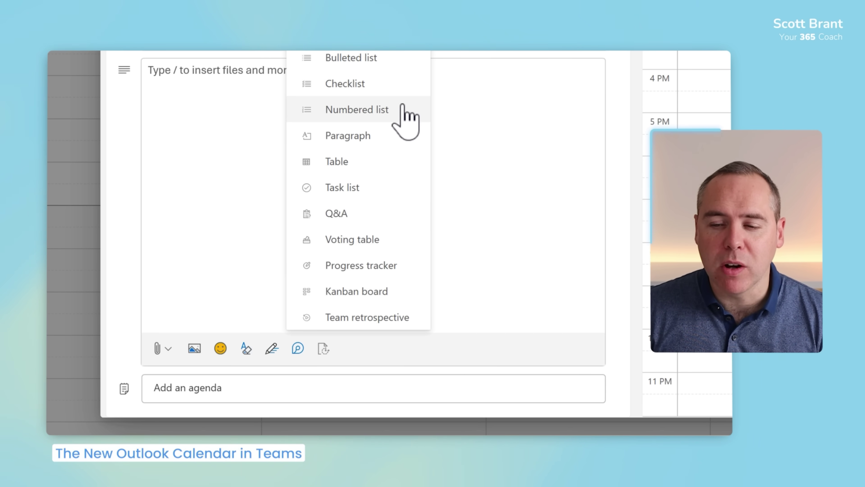
pyautogui.click(615, 89)
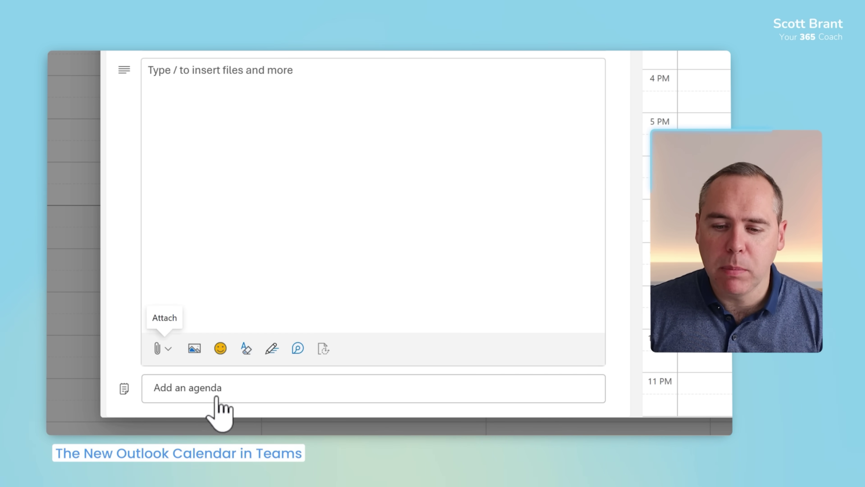
pyautogui.click(206, 395)
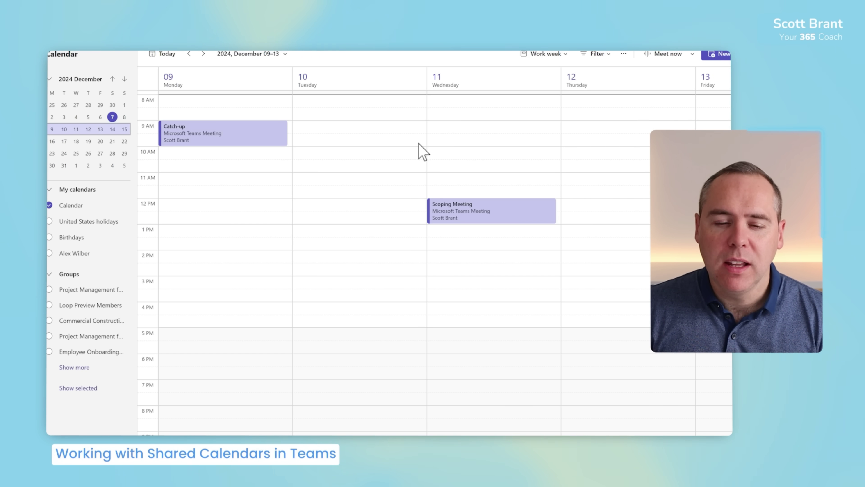
# - Overlay the colleague's shared calendar on the main calendar and hide the first Project Management group calendar
pyautogui.moveTo(71, 210)
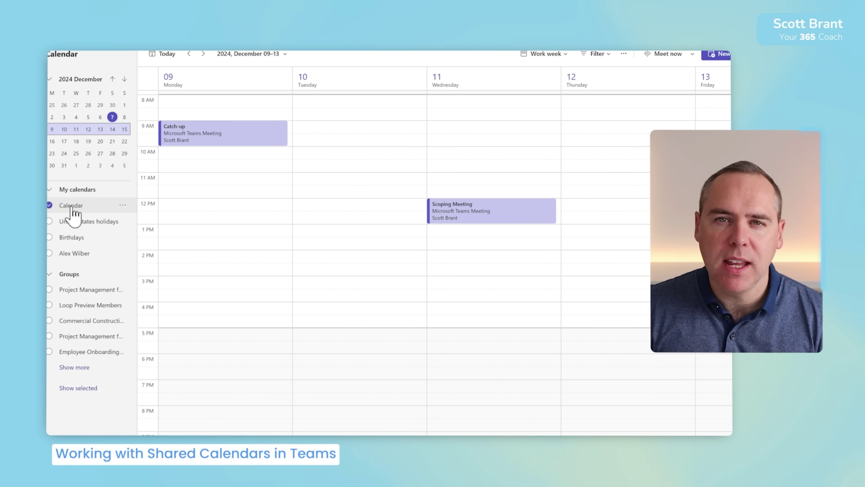
pyautogui.click(64, 255)
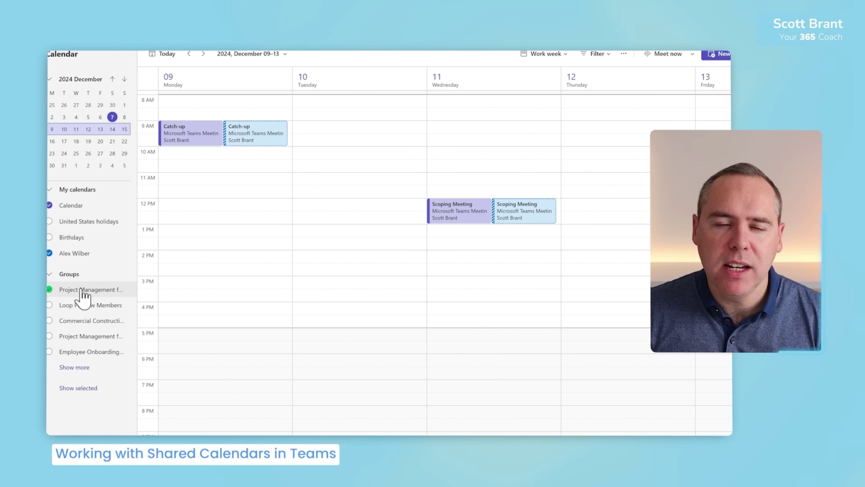
pyautogui.click(82, 289)
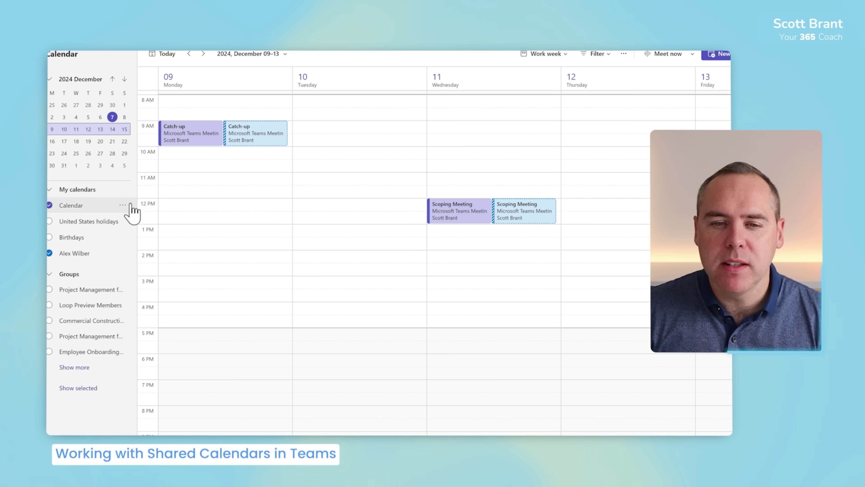
pyautogui.click(123, 190)
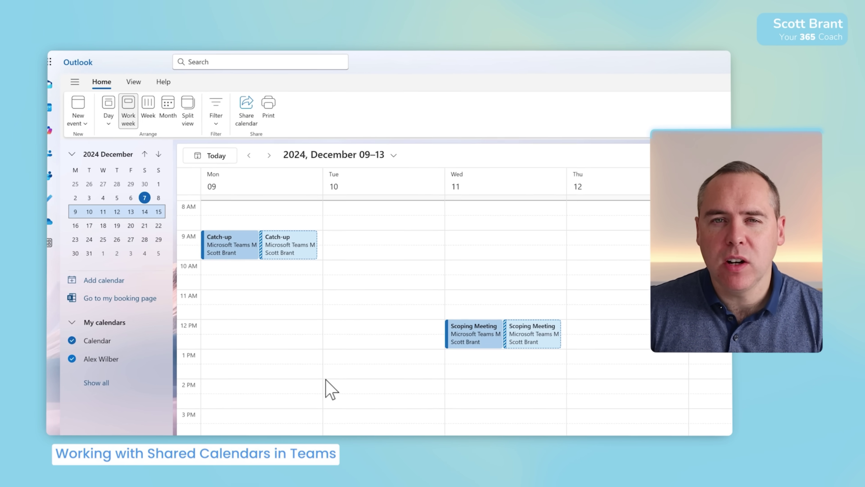
# - In Outlook on the web, add a calendar from the directory, choosing the work account and selecting the colleague by name
pyautogui.click(116, 291)
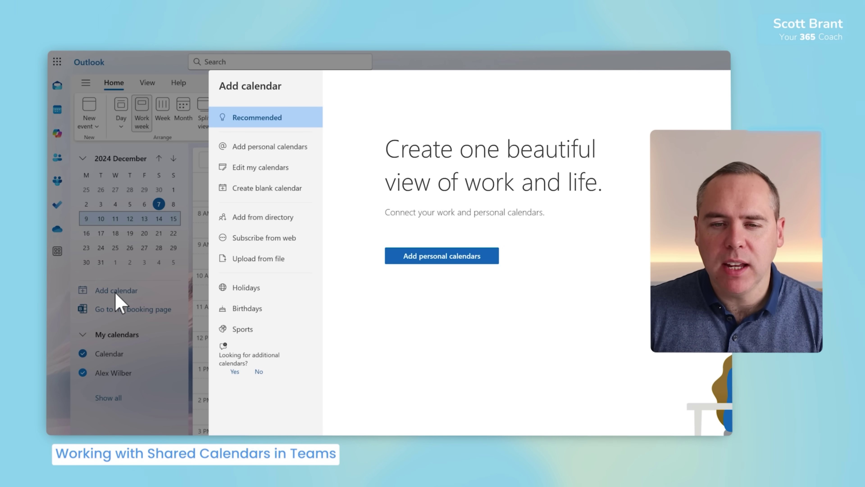
pyautogui.click(266, 218)
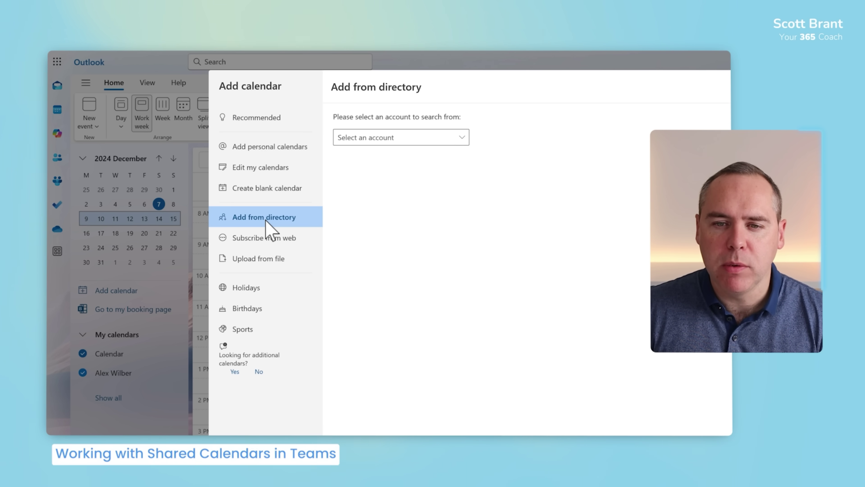
pyautogui.click(434, 140)
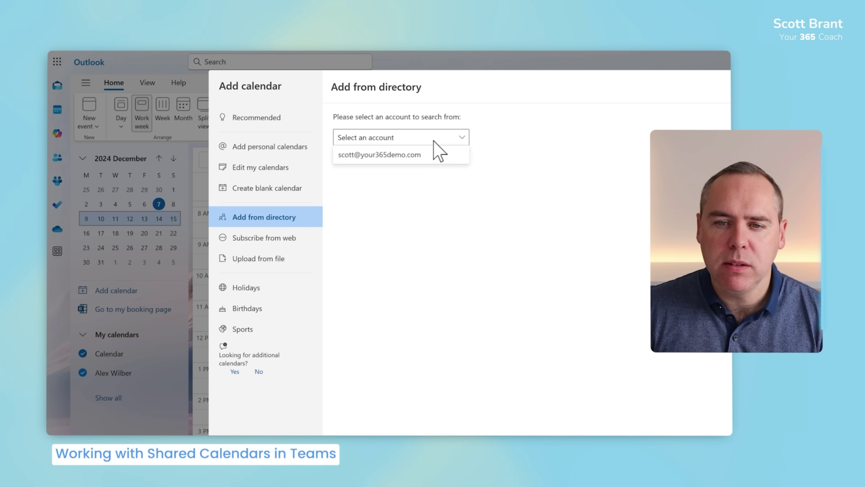
pyautogui.click(424, 156)
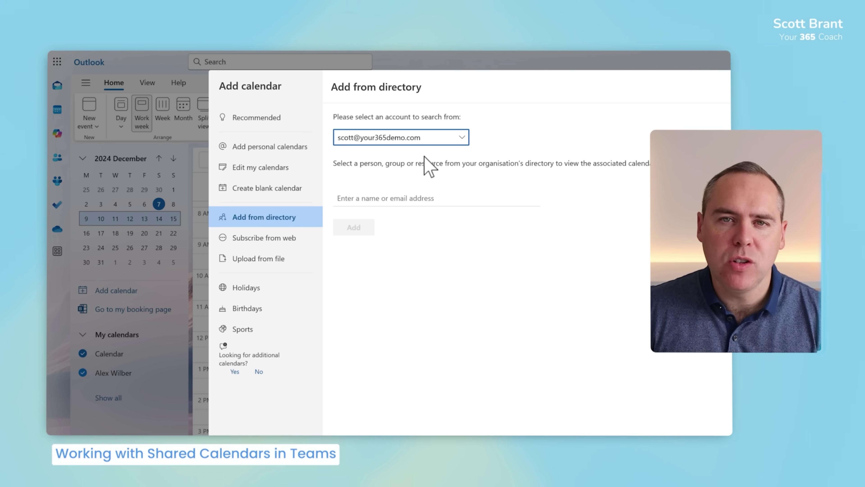
pyautogui.click(390, 201)
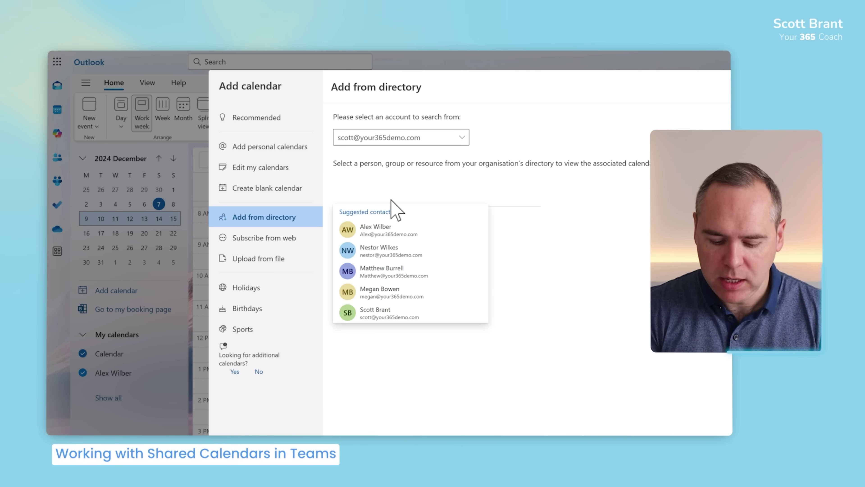
pyautogui.write('Nestor')
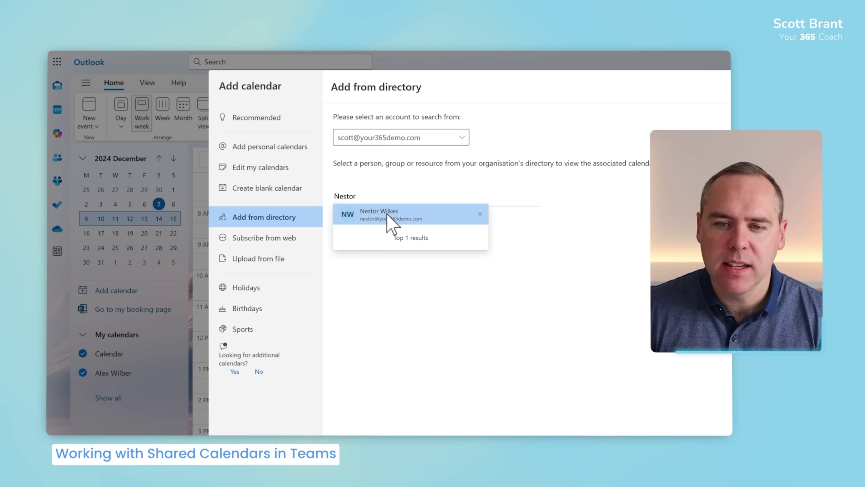
pyautogui.click(392, 218)
# - Add the selected colleague's calendar to My calendars and close the Add calendar dialog
pyautogui.click(384, 252)
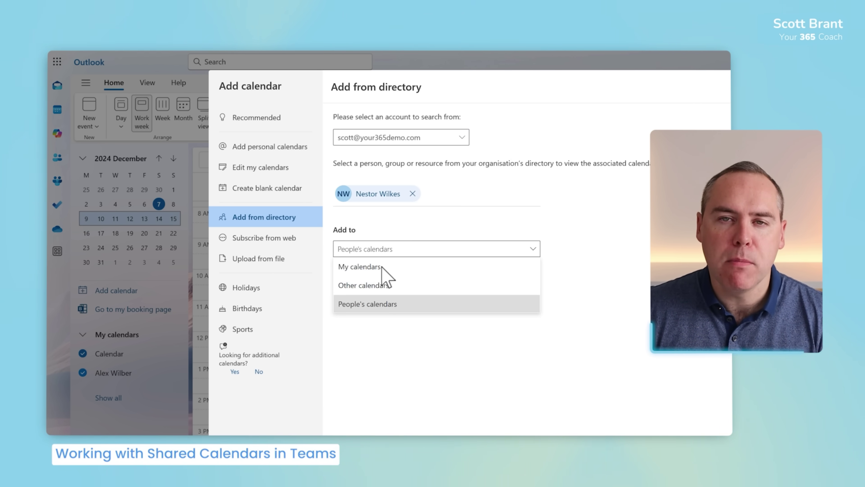
pyautogui.click(382, 268)
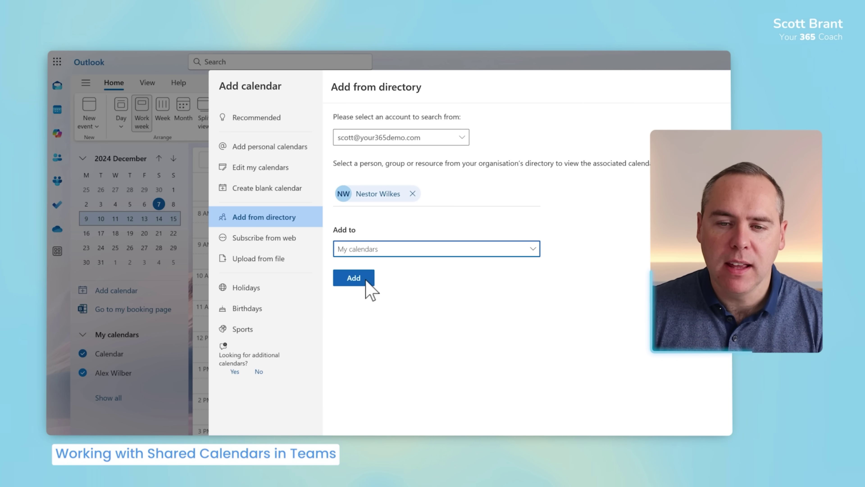
pyautogui.click(366, 280)
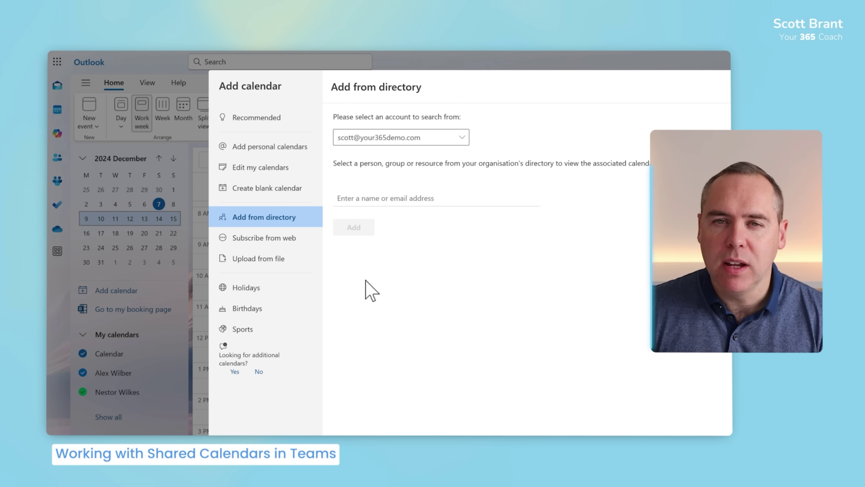
pyautogui.click(719, 87)
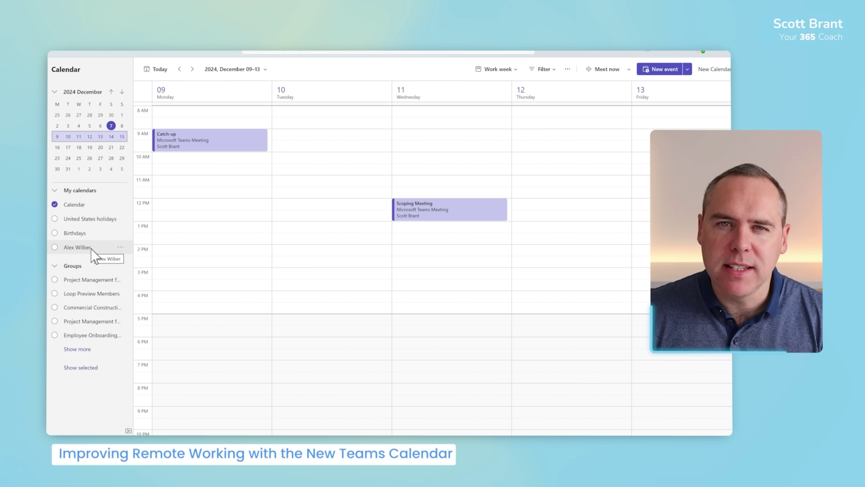
# - In the Teams calendar's work hours and location settings, set Monday, Tuesday and Wednesday to Office
pyautogui.click(569, 70)
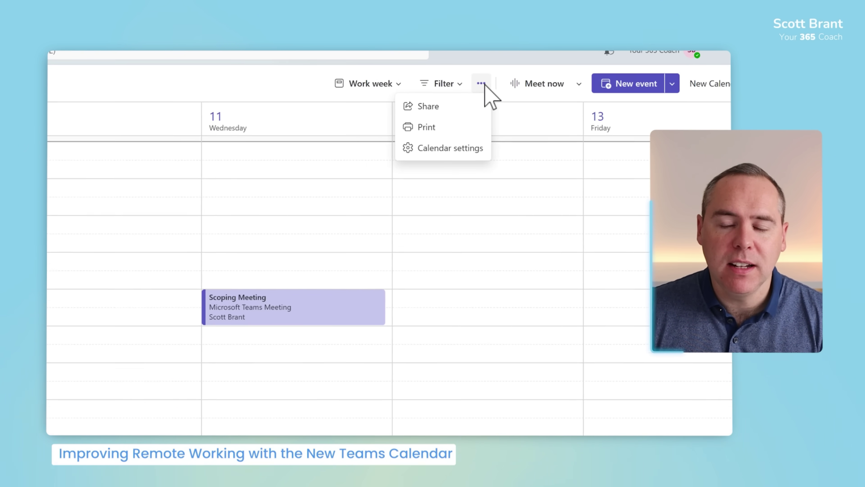
pyautogui.click(385, 167)
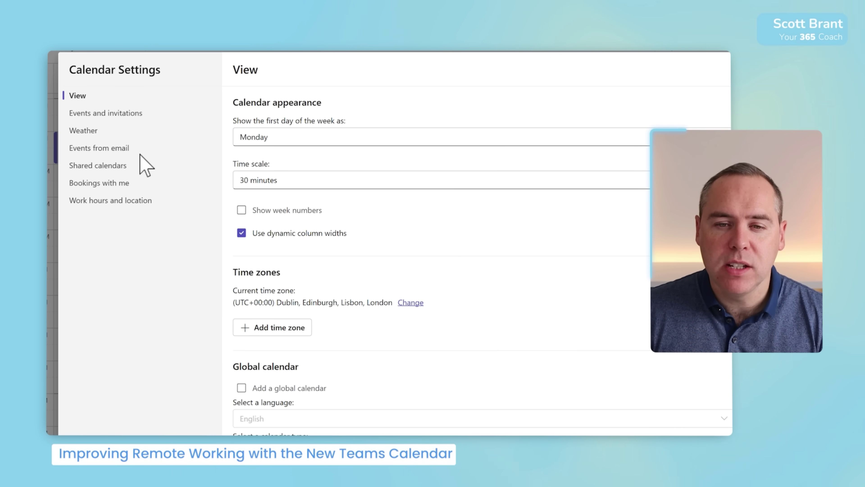
pyautogui.click(112, 200)
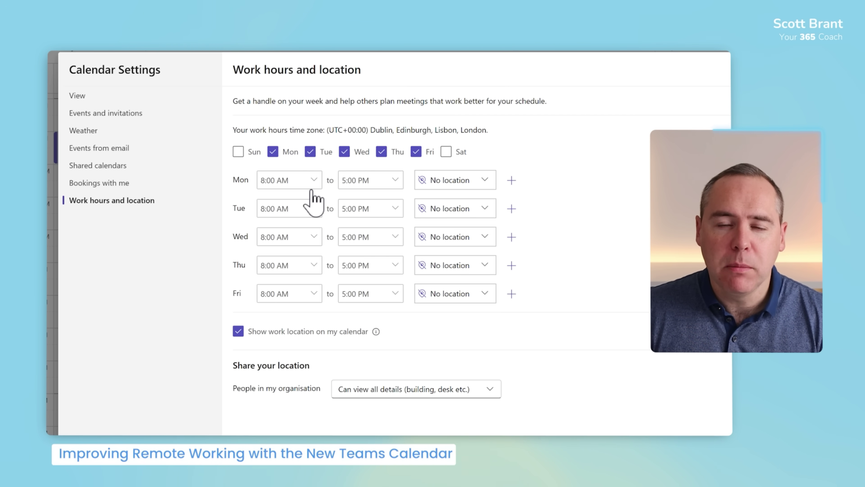
pyautogui.click(479, 184)
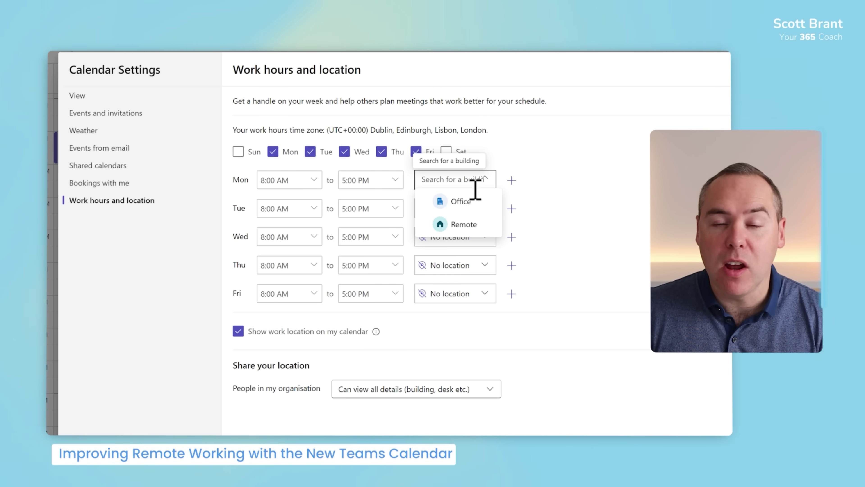
pyautogui.click(456, 202)
pyautogui.click(483, 211)
pyautogui.click(457, 229)
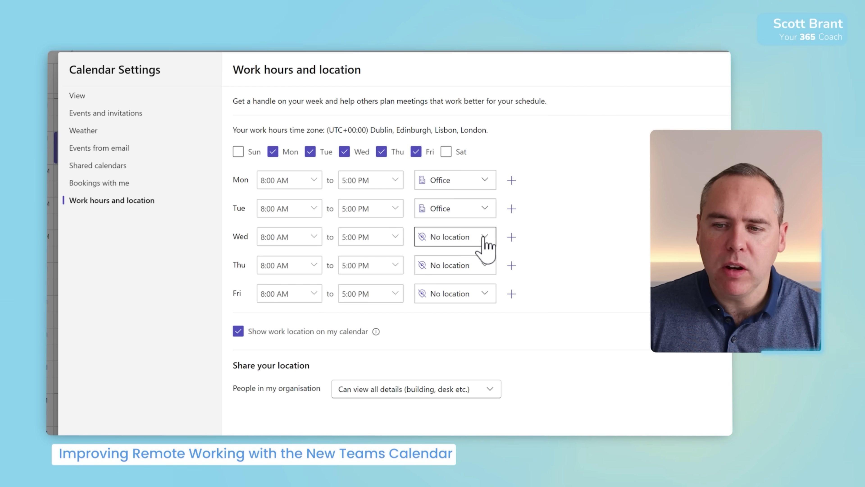
pyautogui.click(477, 238)
pyautogui.click(455, 258)
# - Set the work location for Thursday and Friday to Remote and check Tuesday's location in the calendar
pyautogui.click(483, 267)
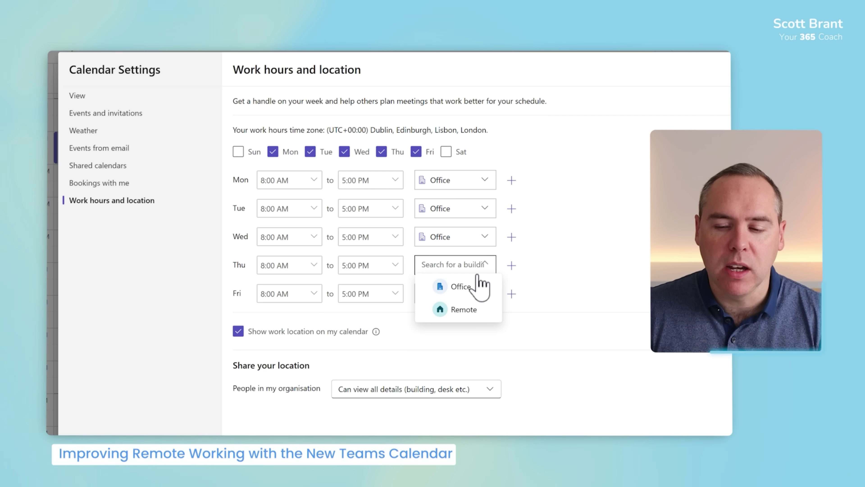
pyautogui.click(467, 311)
pyautogui.click(488, 293)
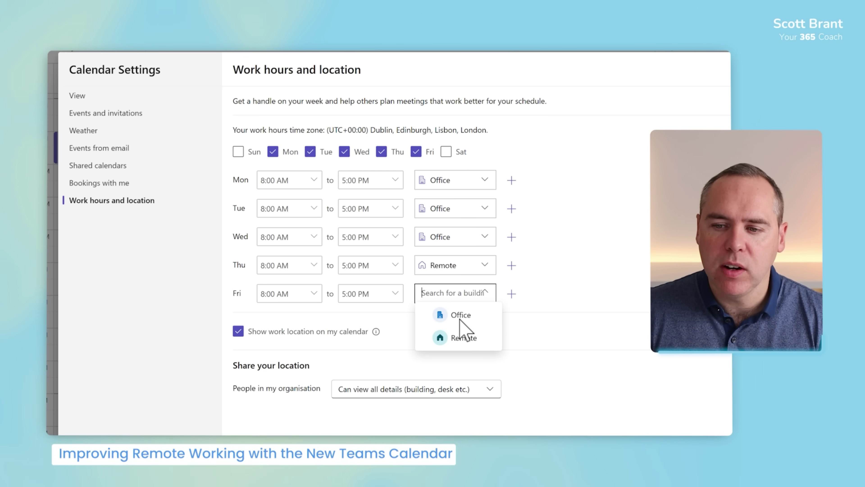
pyautogui.click(458, 335)
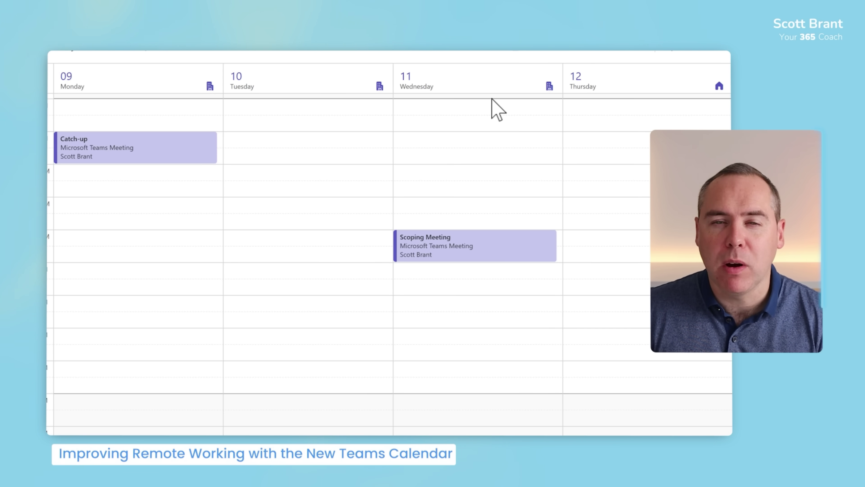
pyautogui.click(380, 85)
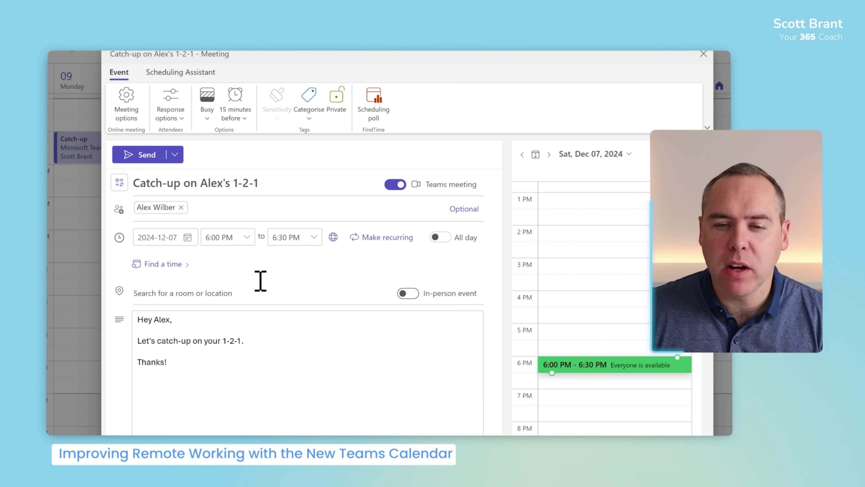
# - Make the 1-2-1 catch-up an in-person event and use Find a time to schedule it for Tue 12-10, 9:00 AM
pyautogui.click(164, 264)
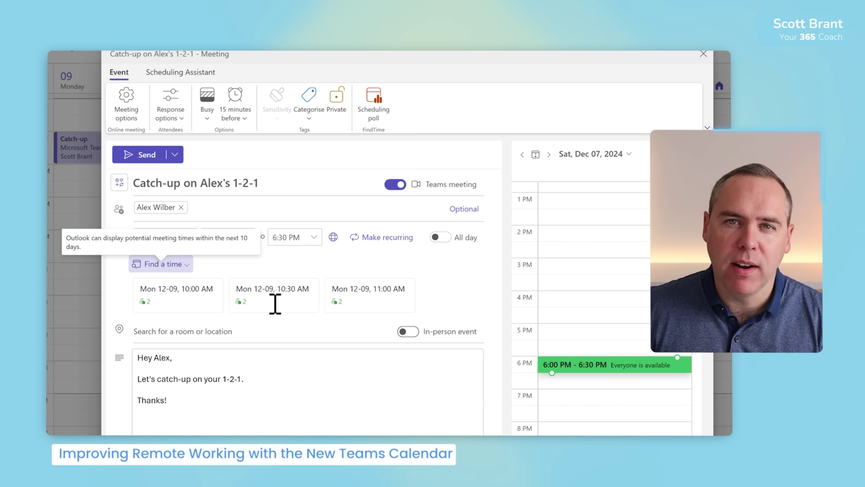
pyautogui.click(411, 331)
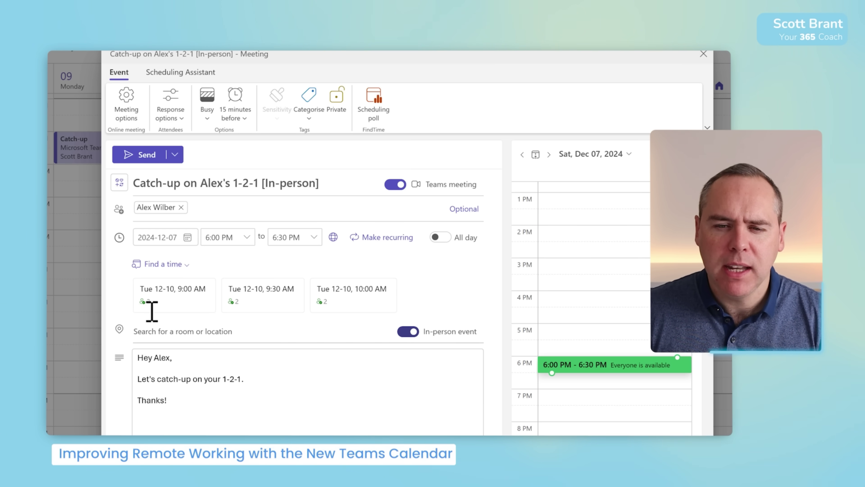
pyautogui.click(160, 292)
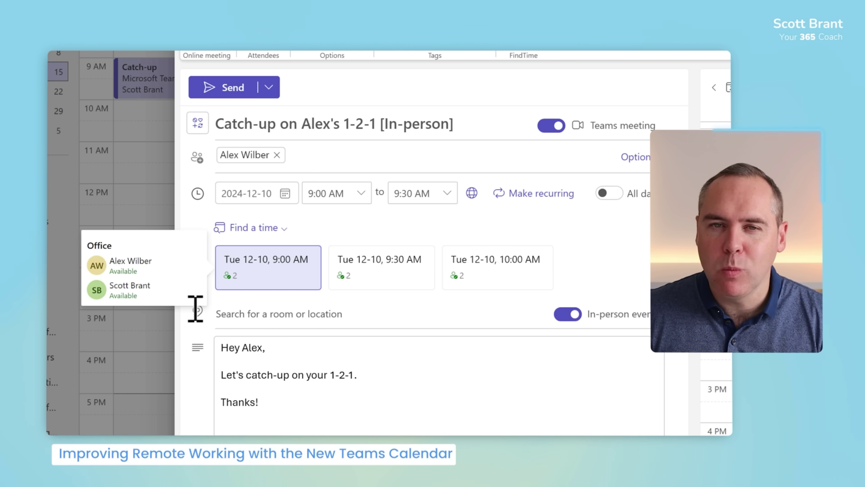
# - Send the in-person 1-2-1 invitation and change the work location for Tuesday 10 to Remote in the calendar
pyautogui.click(226, 87)
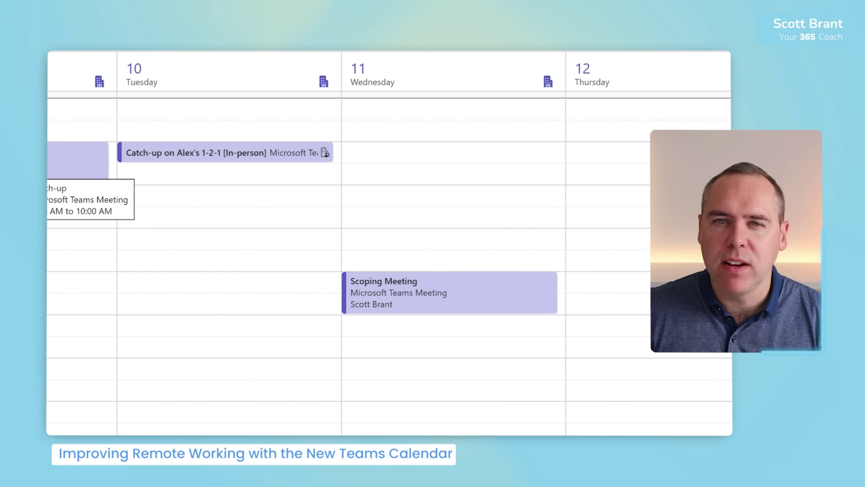
pyautogui.click(327, 83)
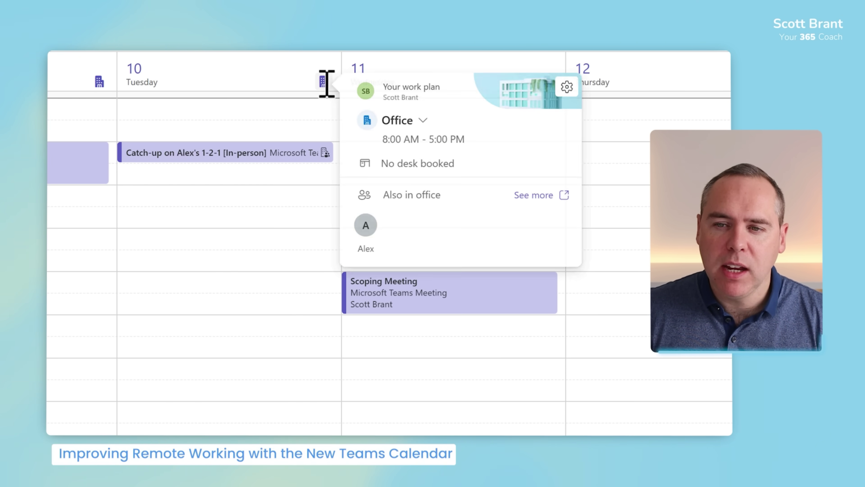
pyautogui.click(423, 122)
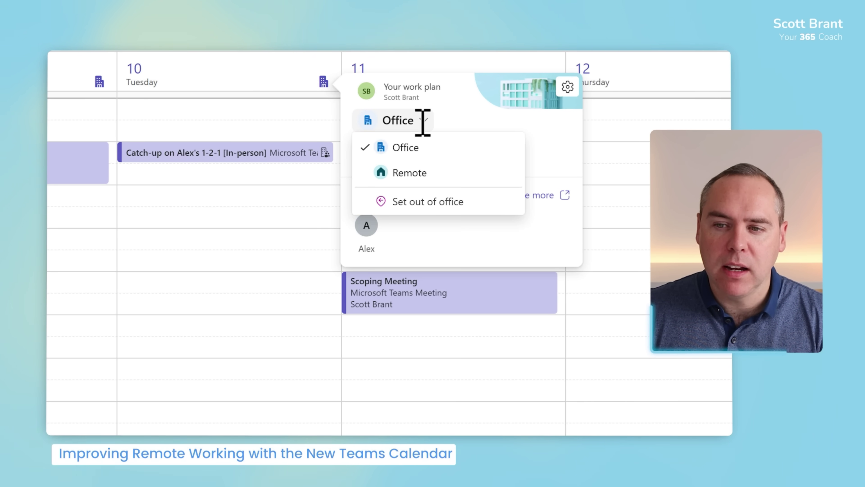
pyautogui.click(421, 176)
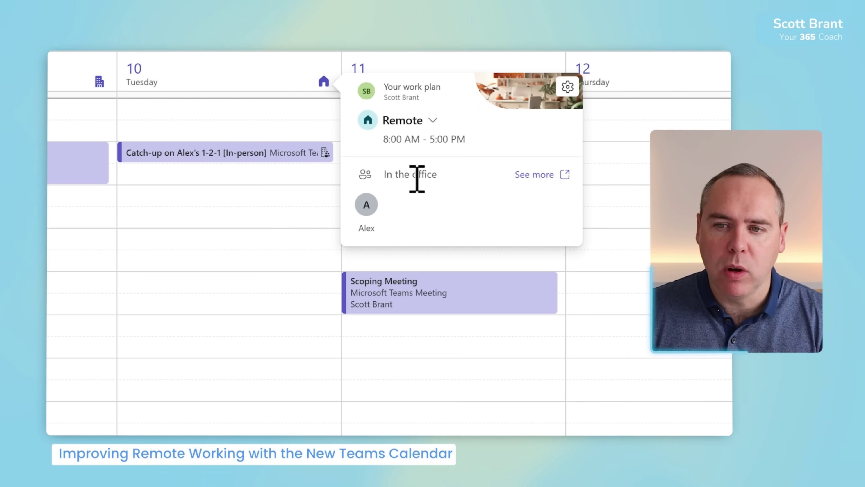
pyautogui.click(300, 118)
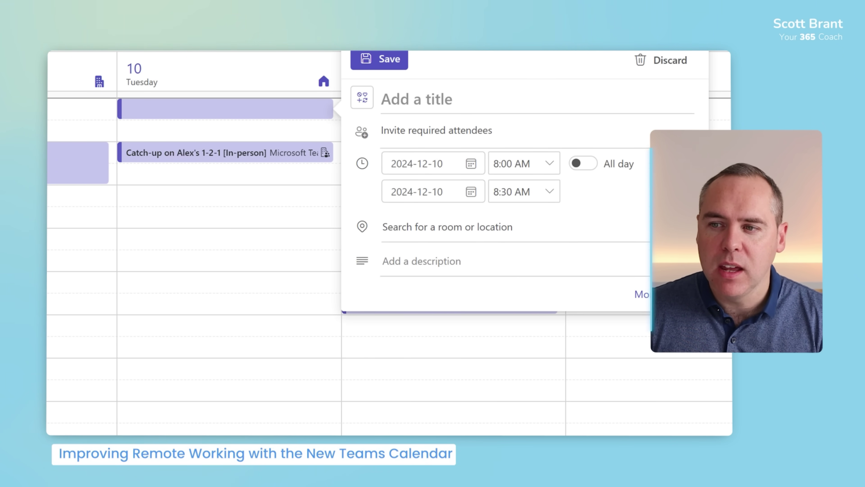
pyautogui.press('Escape')
pyautogui.click(643, 54)
pyautogui.click(635, 105)
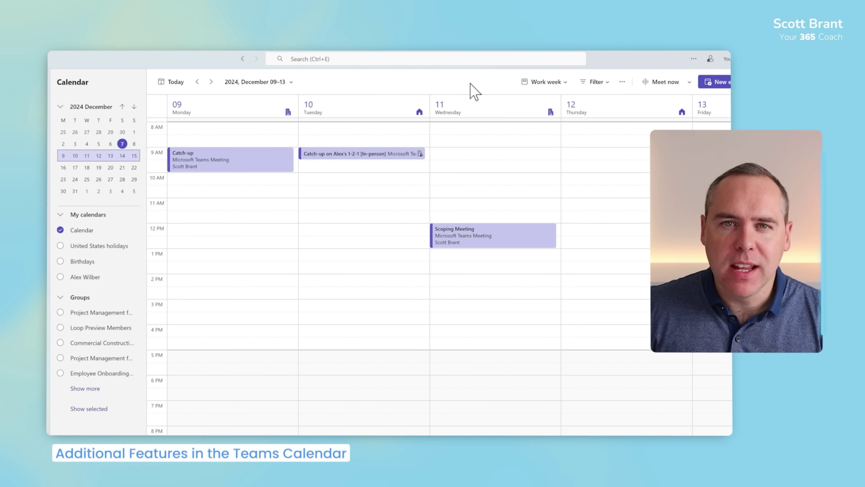
# - Examine the calendar's filter options, including the choices under Categories and In-person
pyautogui.click(600, 83)
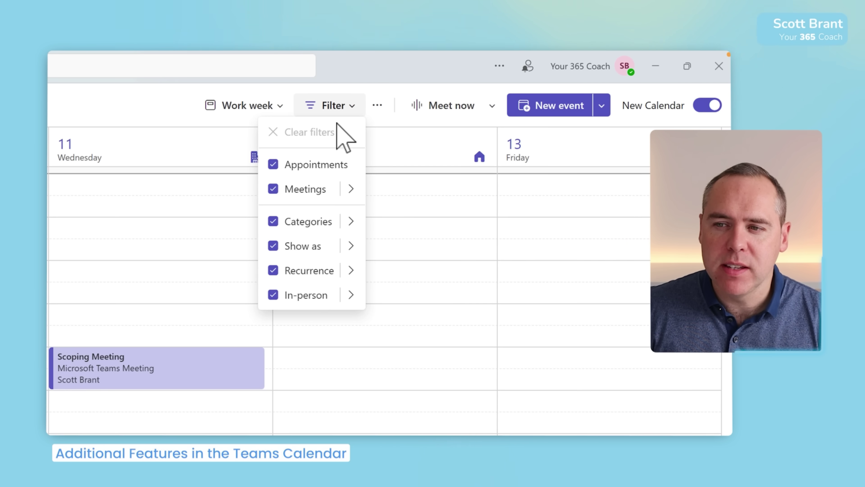
pyautogui.click(350, 221)
pyautogui.click(349, 296)
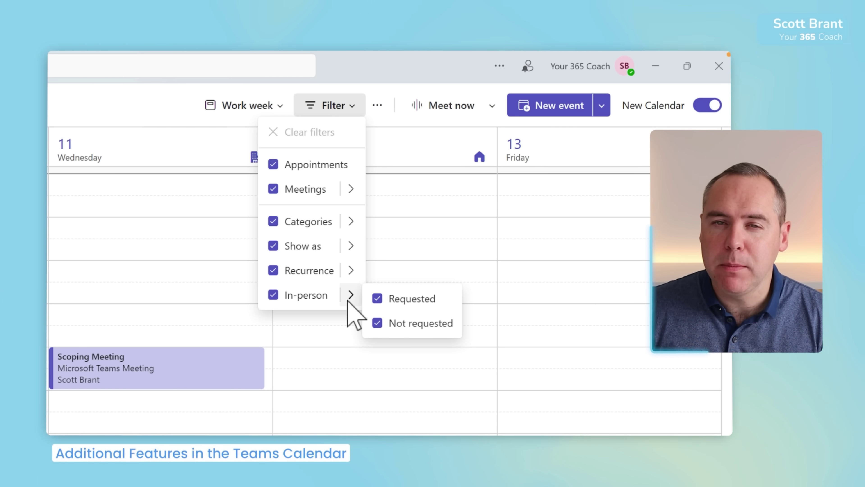
# - Set the time scale to 60 minutes in Day view and return the calendar to Work week view
pyautogui.click(258, 106)
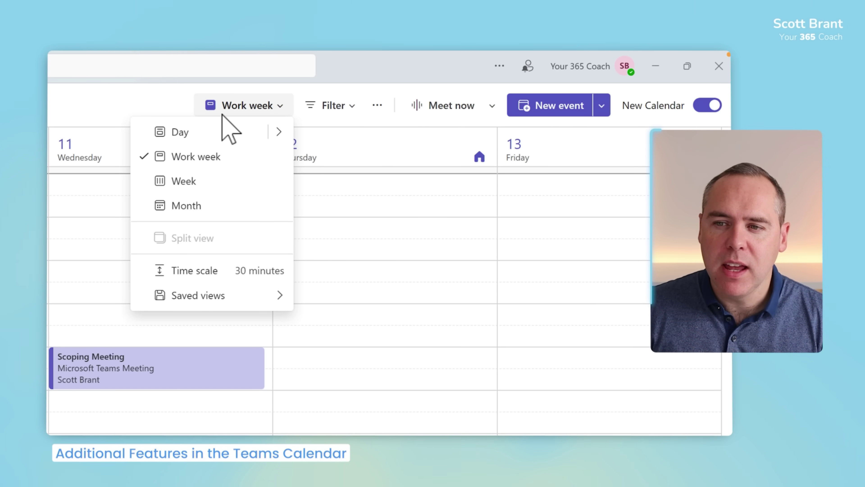
pyautogui.click(201, 133)
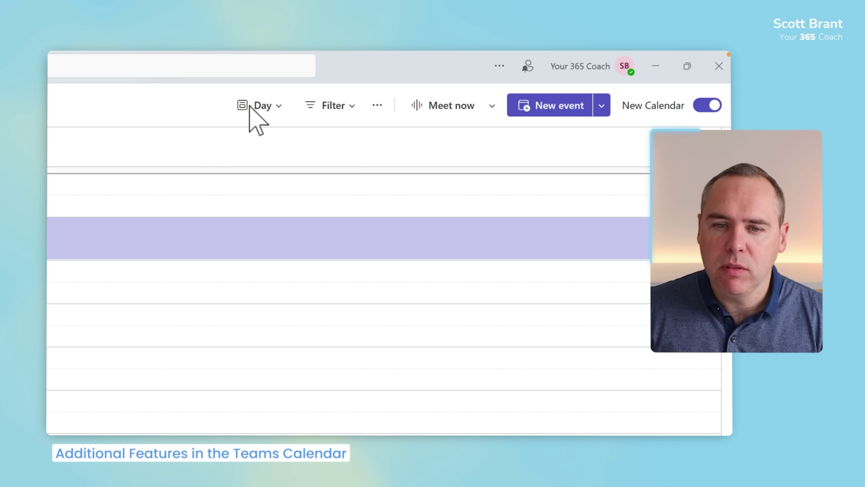
pyautogui.click(268, 109)
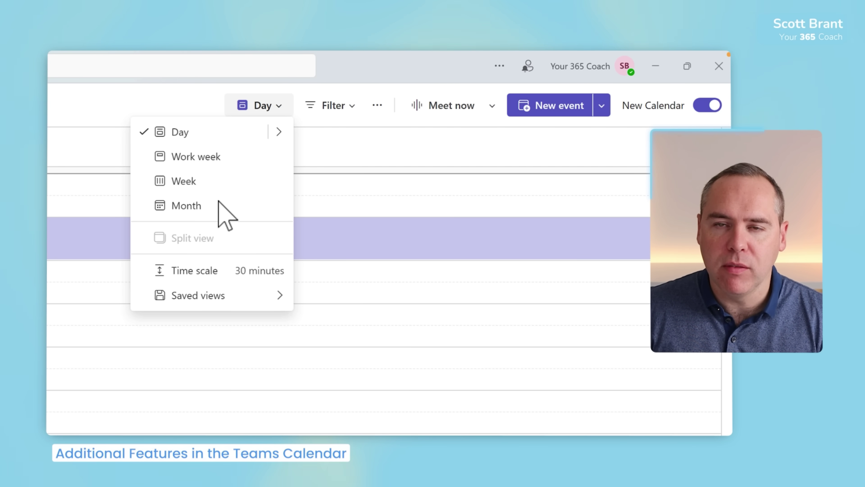
pyautogui.click(203, 274)
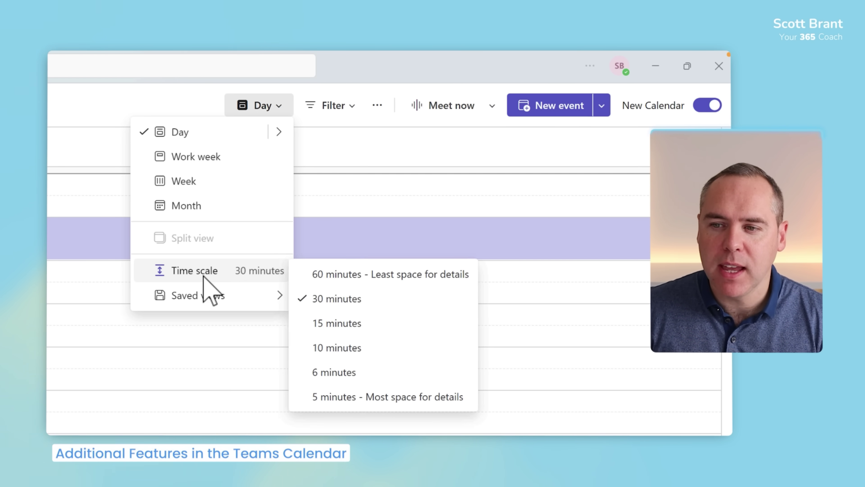
pyautogui.click(369, 275)
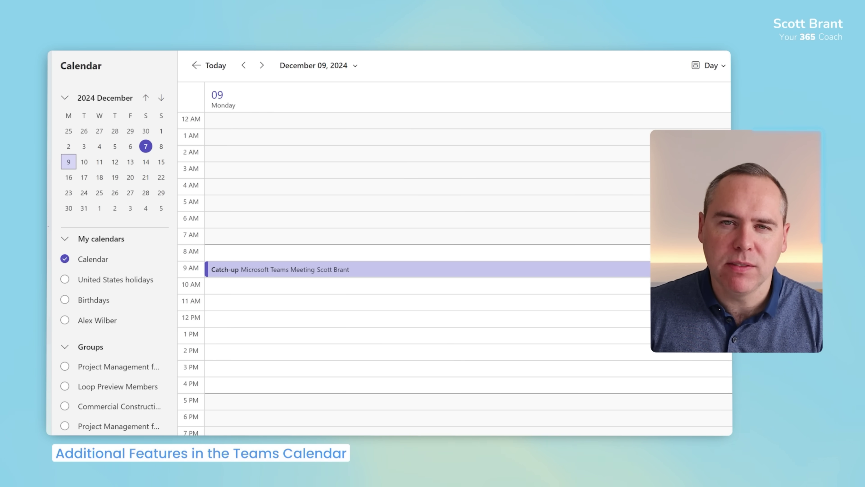
pyautogui.click(712, 66)
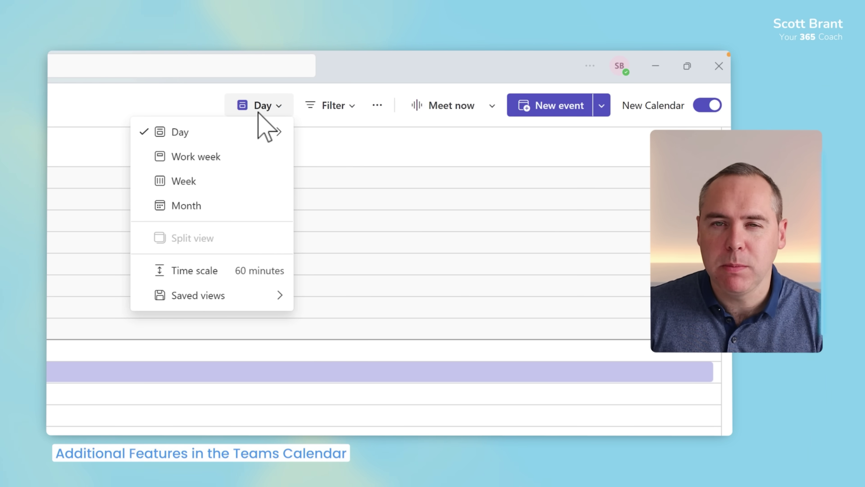
pyautogui.click(205, 161)
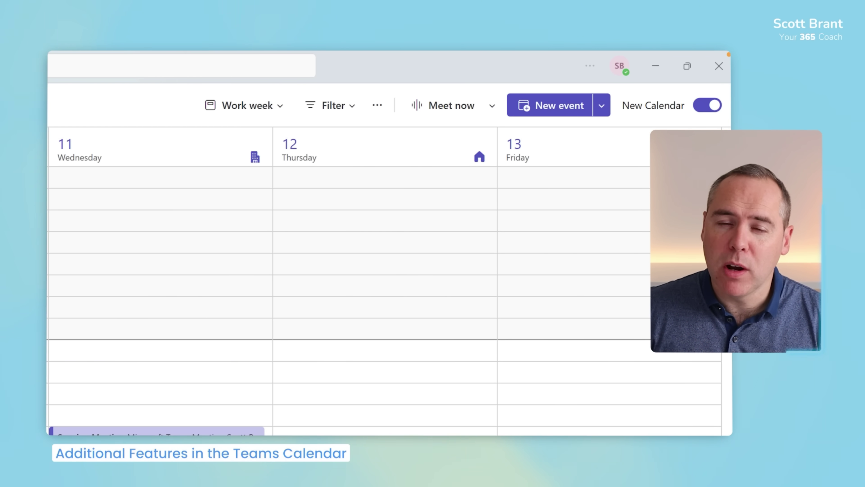
# - Preview the calendar's printout with the detailed agenda included and the print view set to Month
pyautogui.click(378, 105)
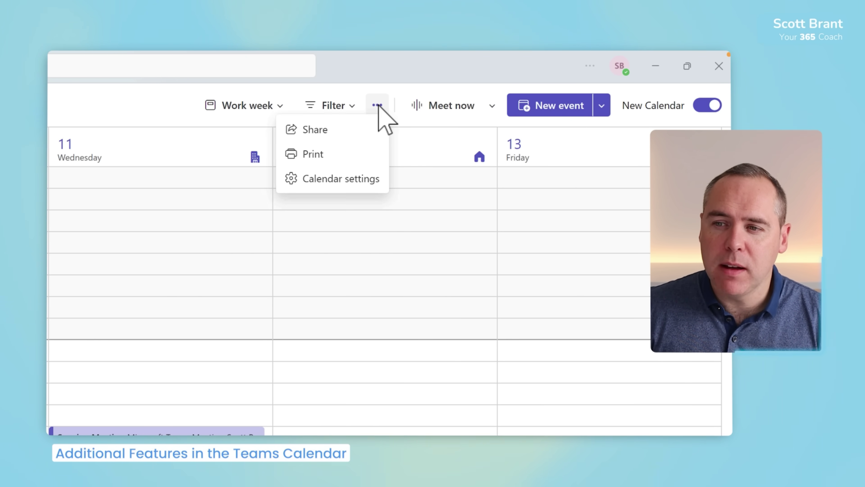
pyautogui.click(322, 158)
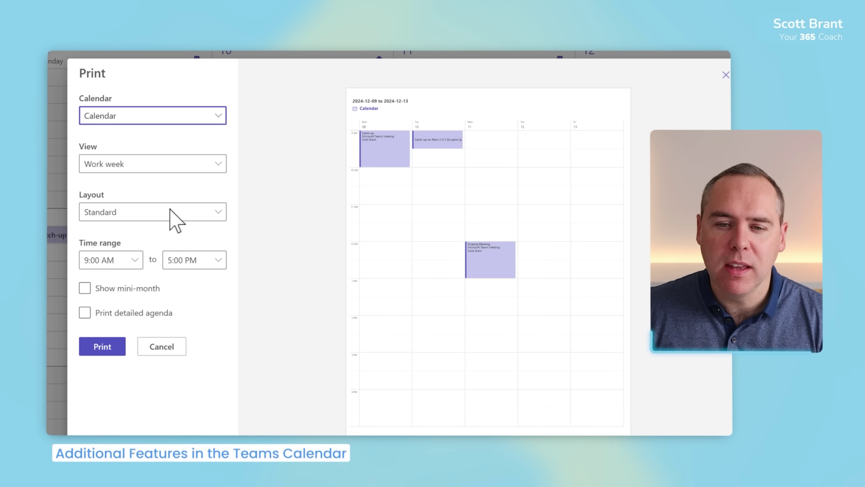
pyautogui.click(142, 312)
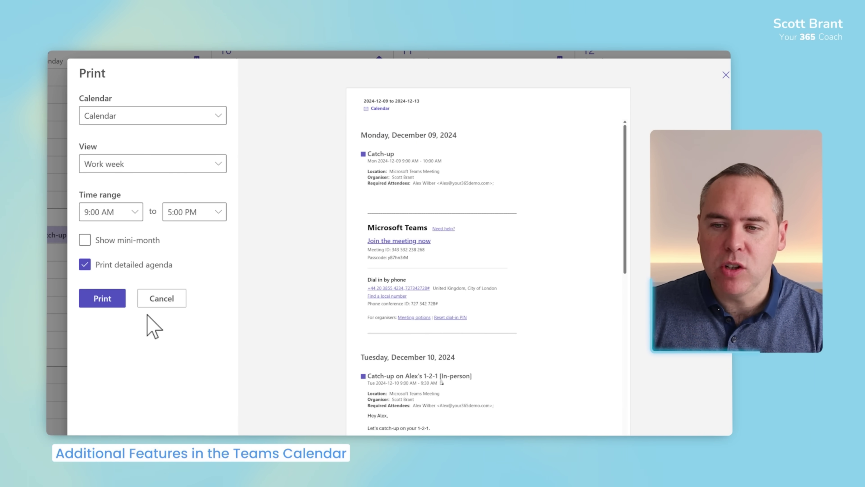
pyautogui.scroll(-1, 626, 172)
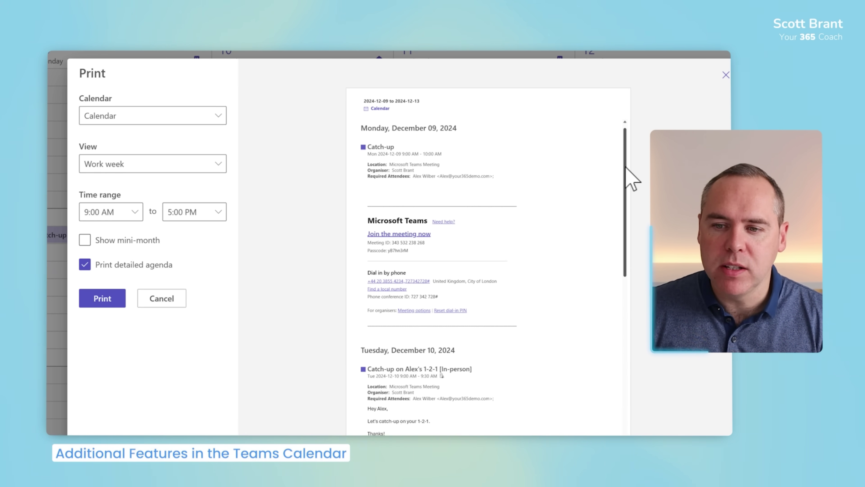
pyautogui.scroll(-1, 629, 183)
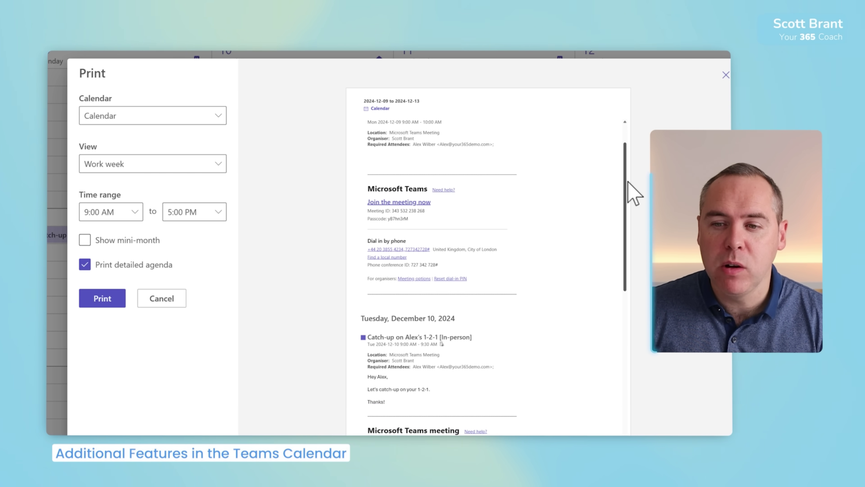
pyautogui.scroll(1, 628, 187)
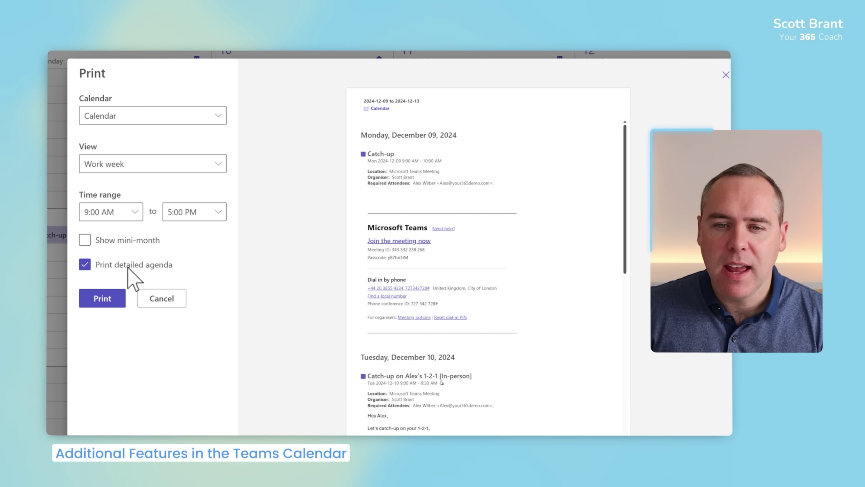
pyautogui.click(137, 175)
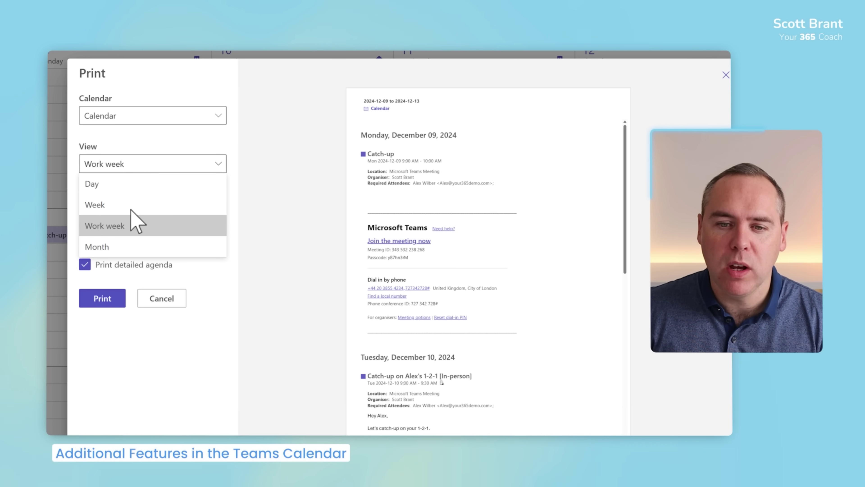
pyautogui.click(127, 246)
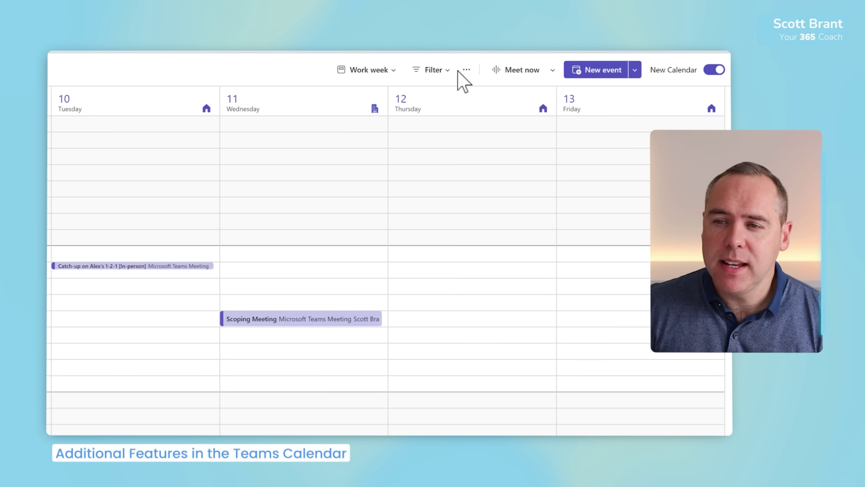
# - Open the calendar settings and add another time zone in the view settings
pyautogui.click(467, 70)
pyautogui.click(440, 127)
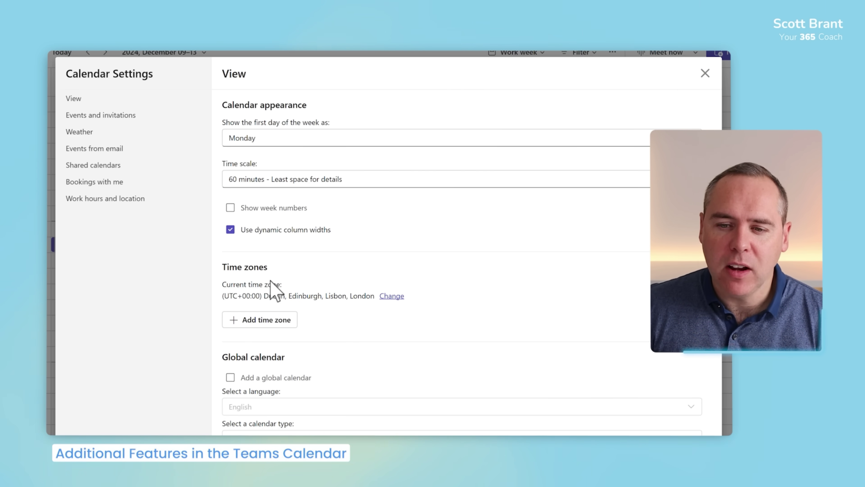
pyautogui.click(264, 321)
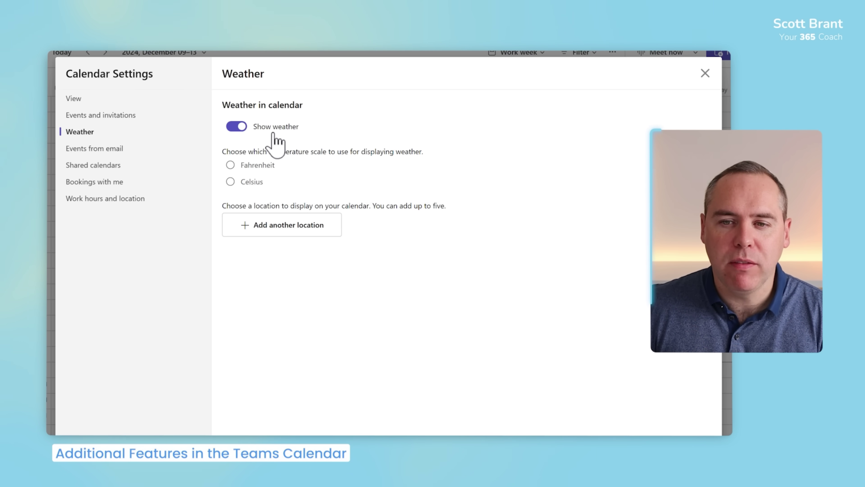
# - Add London, United Kingdom as a weather location in the calendar settings and check Monday's forecast in the calendar
pyautogui.click(280, 226)
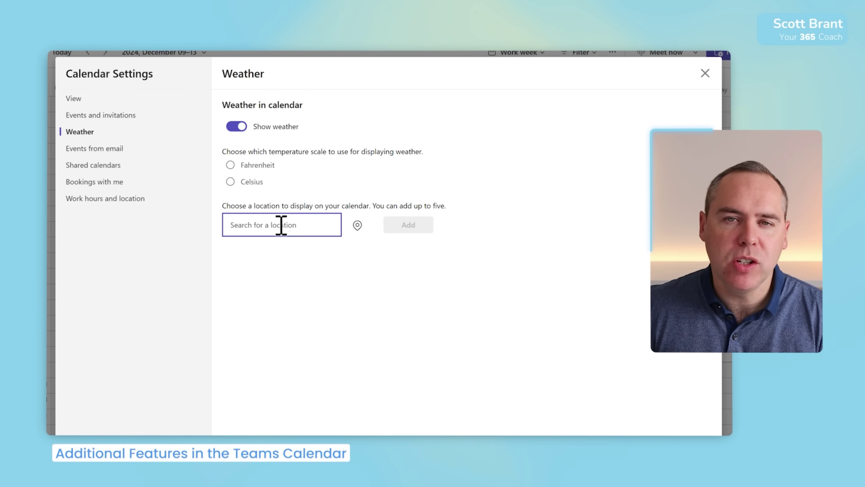
pyautogui.write('London')
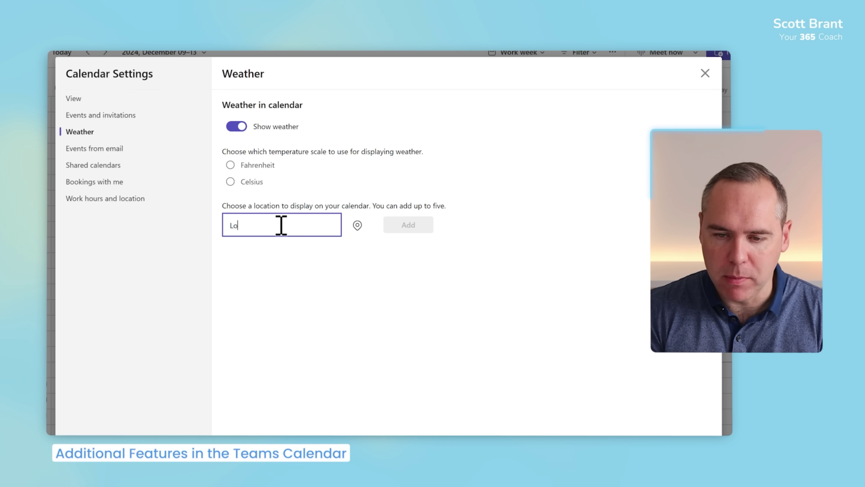
pyautogui.click(286, 247)
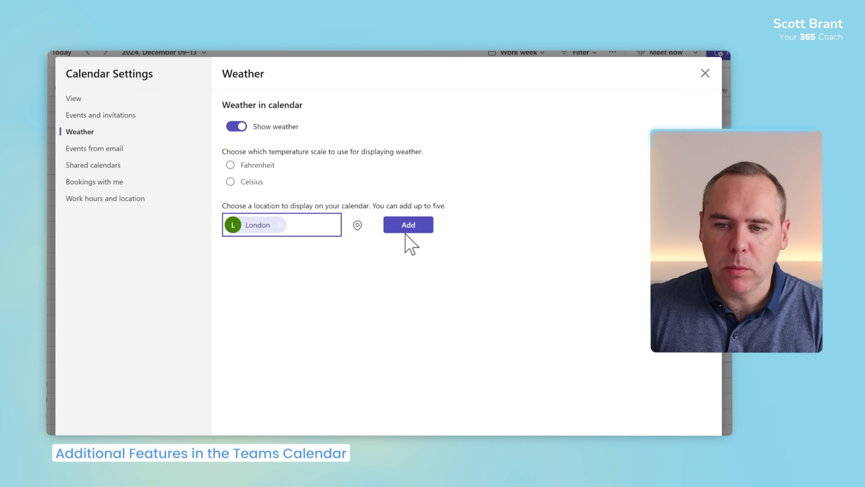
pyautogui.click(411, 227)
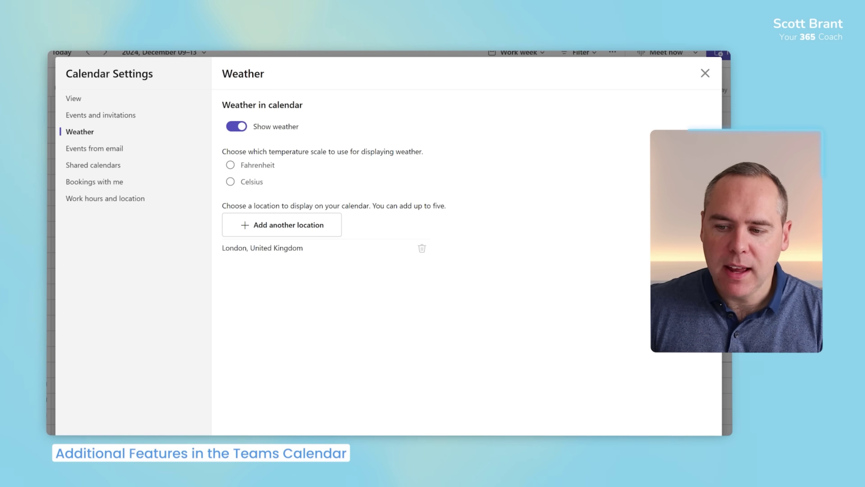
pyautogui.click(705, 73)
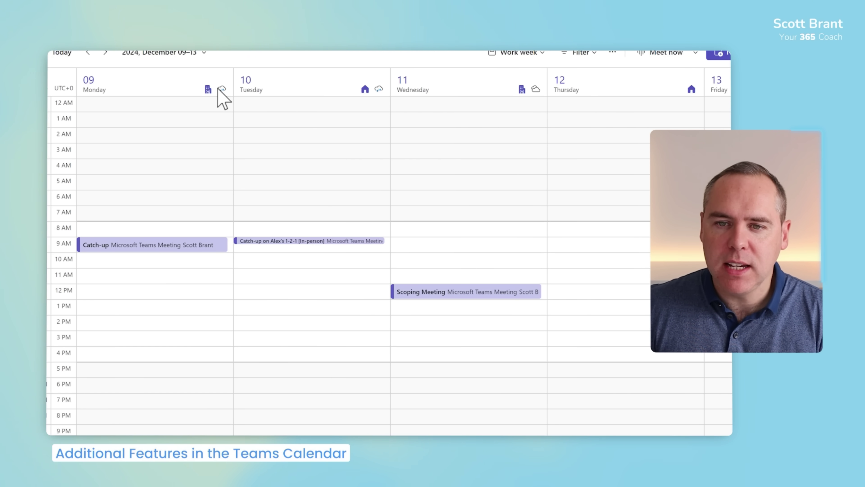
pyautogui.moveTo(222, 89)
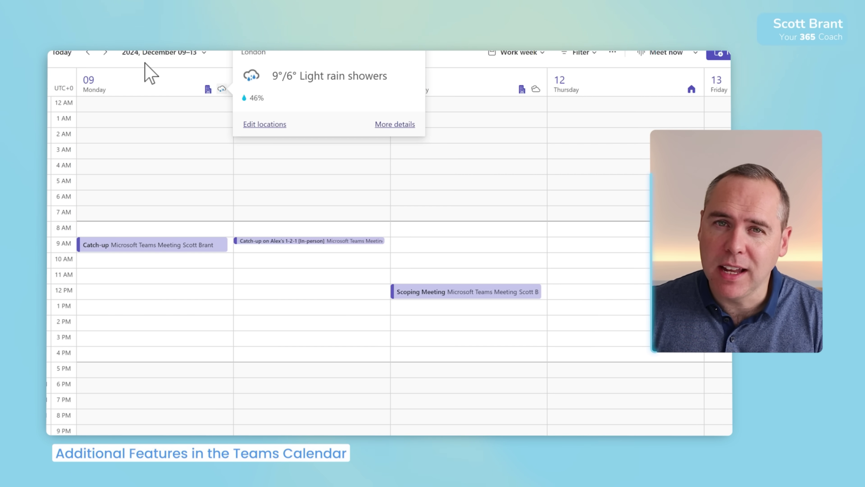
pyautogui.press('Escape')
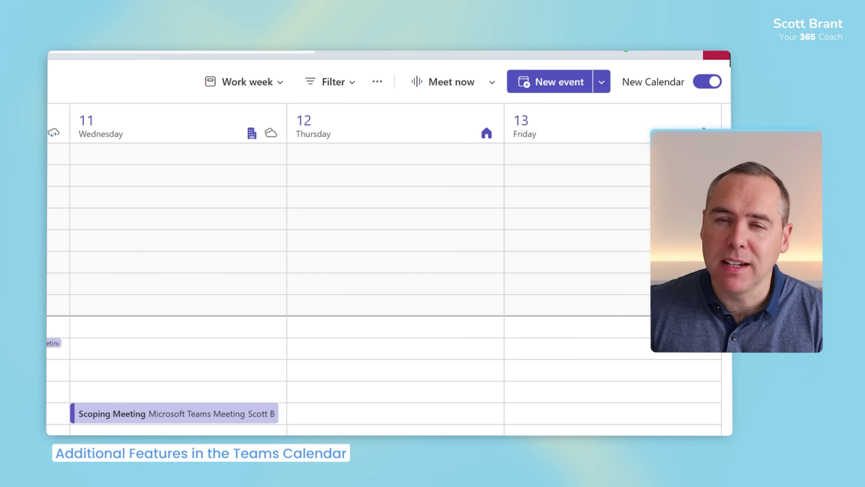
# - Switch off the new calendar and skip the feedback form to return to the old Teams calendar
pyautogui.click(700, 83)
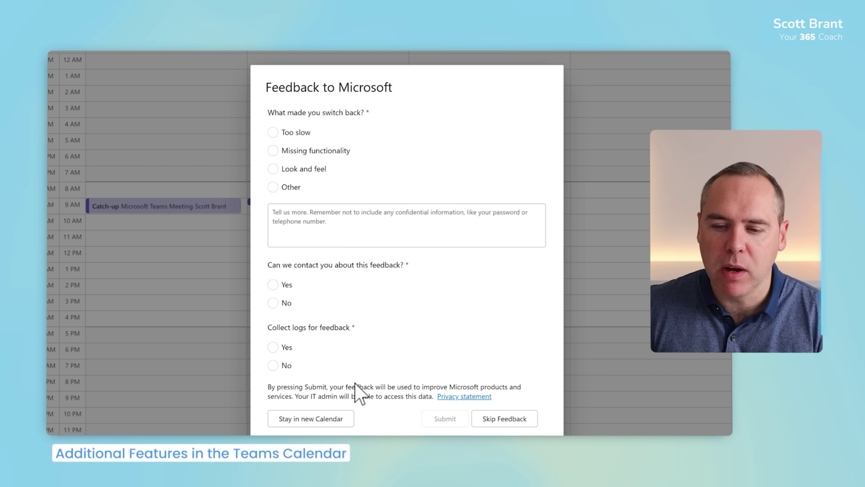
pyautogui.click(500, 418)
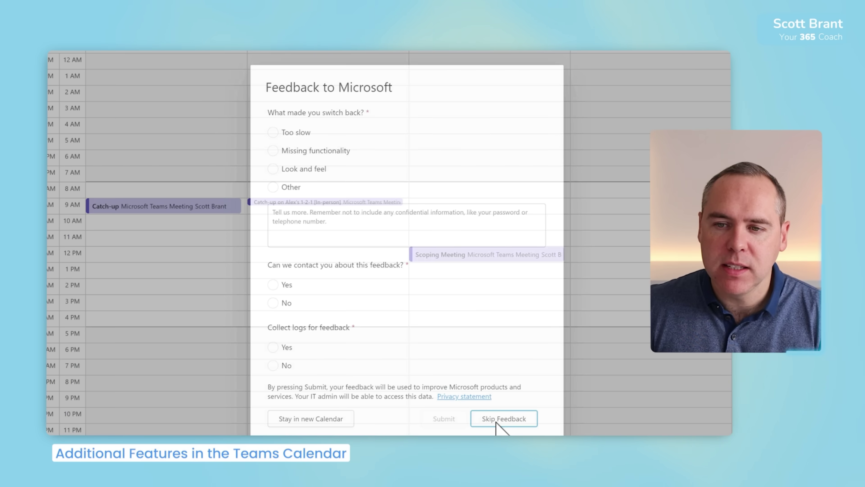
pyautogui.scroll(1, 254, 306)
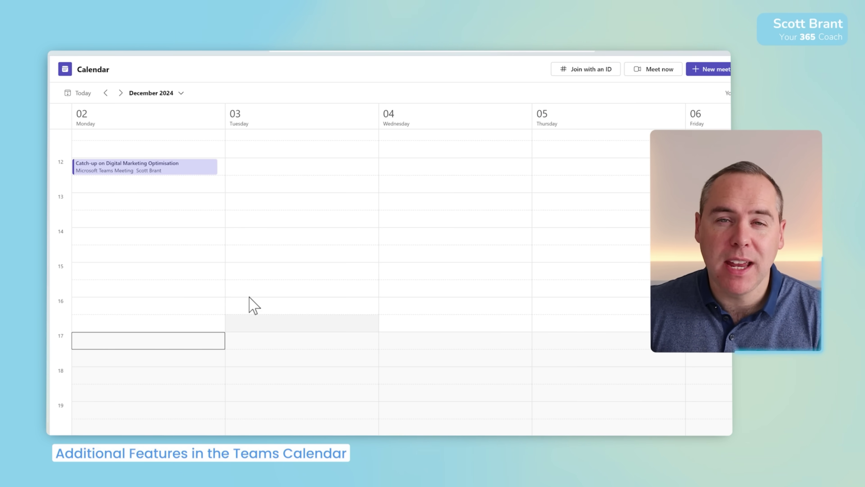